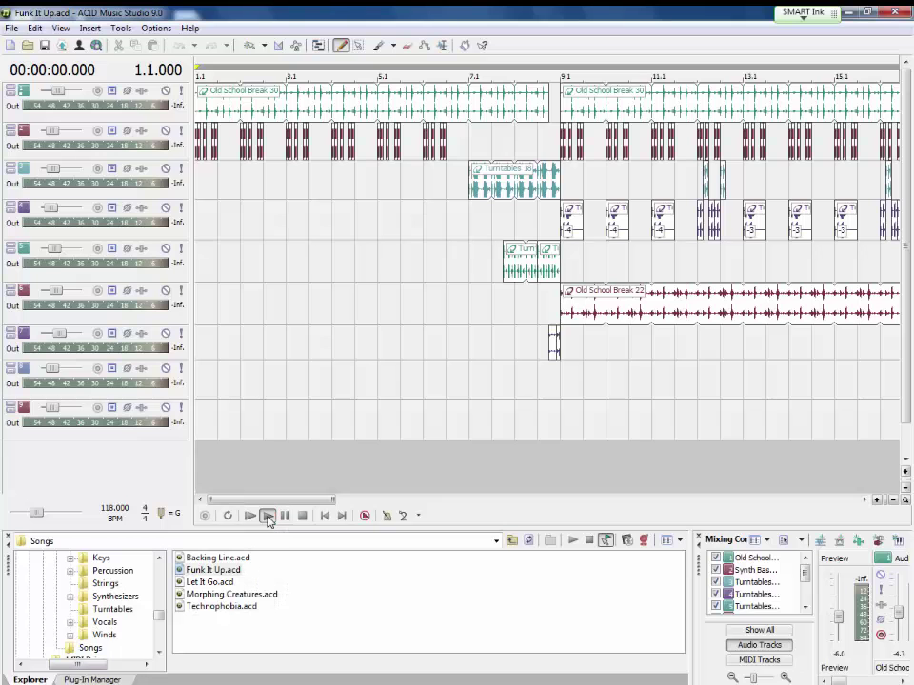
Start playback of the Funk It Up.acd demo song
{"action": "left_click", "coordinate": [267, 517]}
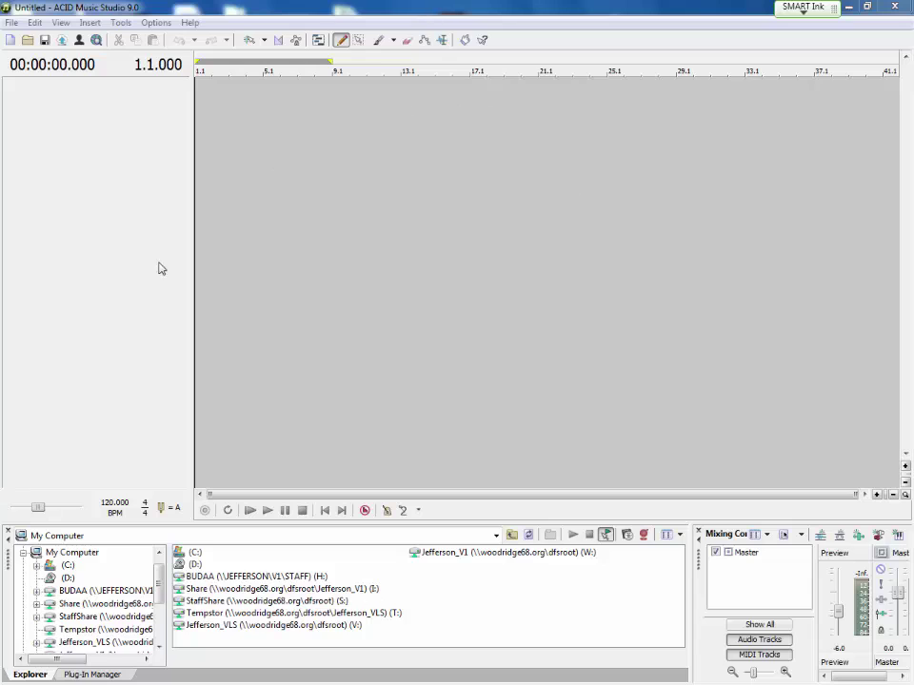
{"action": "mouse_move", "coordinate": [17, 544]}
{"action": "left_mouse_down"}
{"action": "mouse_move", "coordinate": [31, 626]}
{"action": "mouse_move", "coordinate": [138, 661]}
{"action": "mouse_move", "coordinate": [273, 666]}
{"action": "left_mouse_up"}
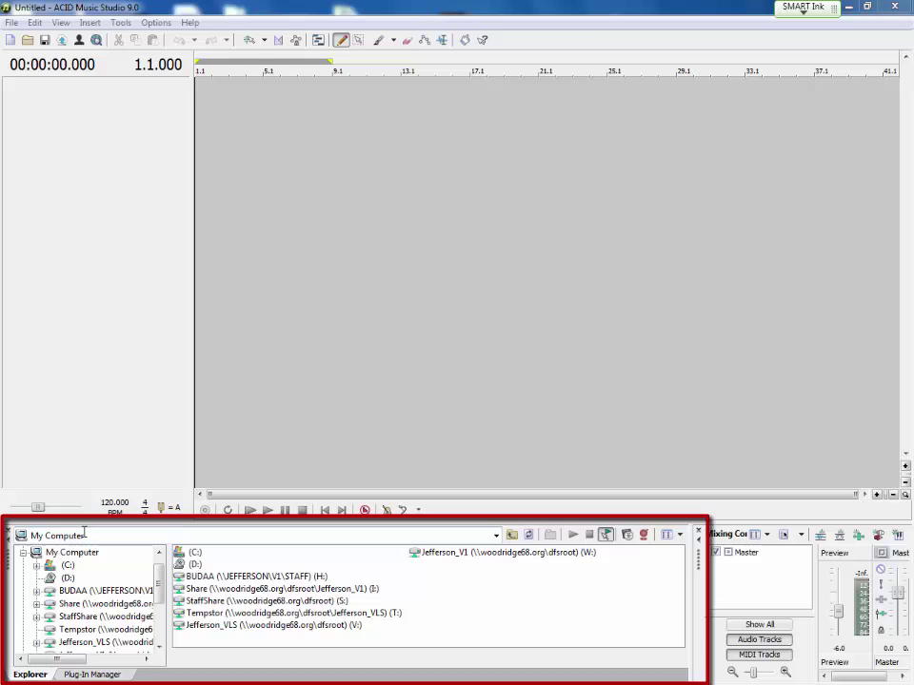
{"action": "left_click", "coordinate": [9, 534]}
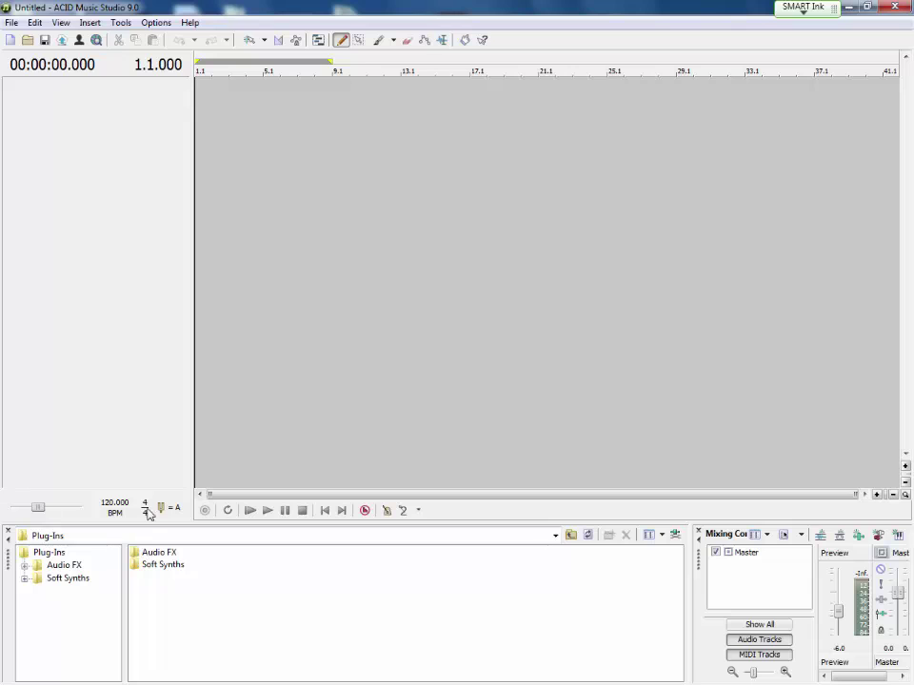
{"action": "left_click", "coordinate": [60, 22]}
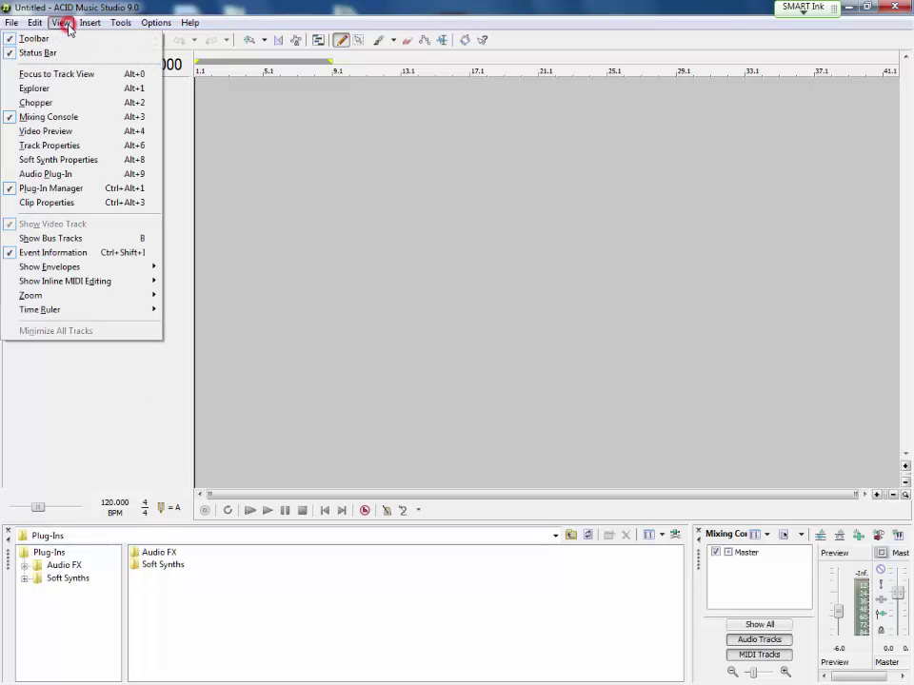
{"action": "left_click", "coordinate": [45, 90]}
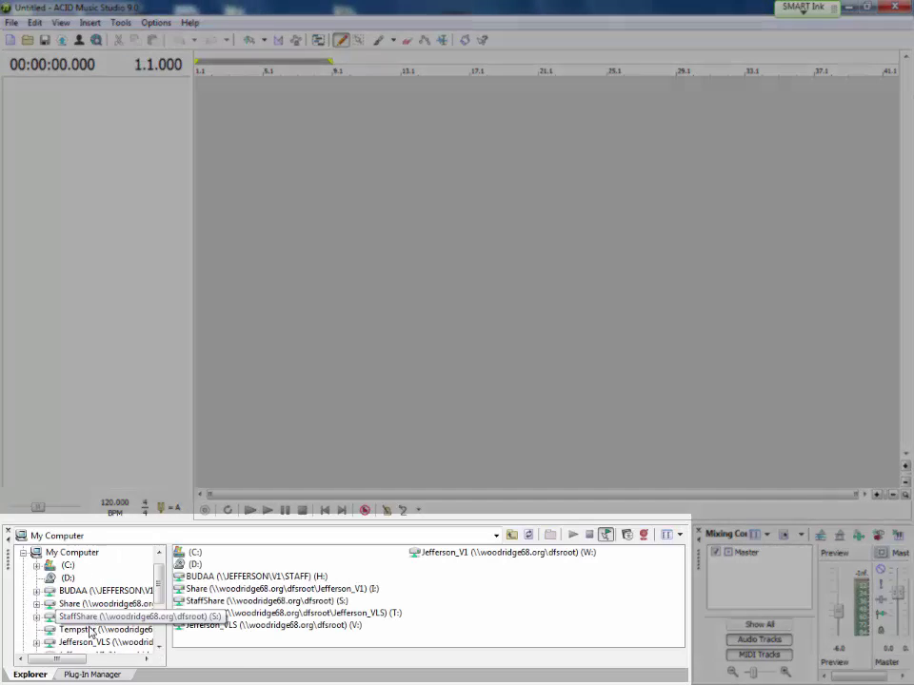
Browse from the Desktop through C:\Program Files (x86)\Sony\ACID Music Studio 9.0\Loops and Songs into Loops
{"action": "mouse_move", "coordinate": [62, 658]}
{"action": "left_mouse_down"}
{"action": "mouse_move", "coordinate": [136, 658]}
{"action": "mouse_move", "coordinate": [59, 660]}
{"action": "left_mouse_up"}
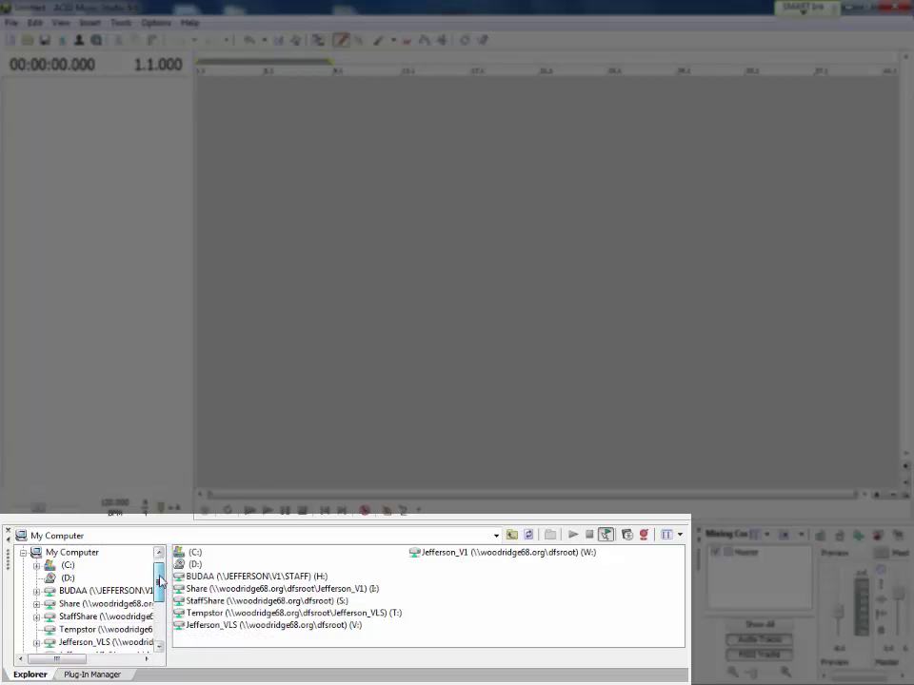
{"action": "scroll", "coordinate": [160, 571], "scroll_direction": "up", "scroll_amount": 1}
{"action": "left_click", "coordinate": [48, 553]}
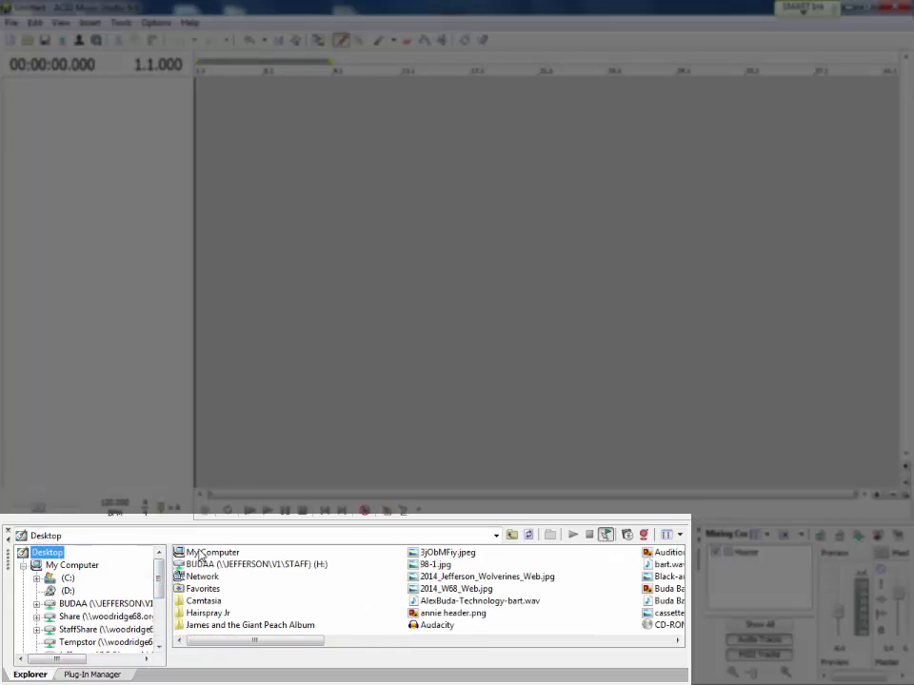
{"action": "double_click", "coordinate": [207, 554]}
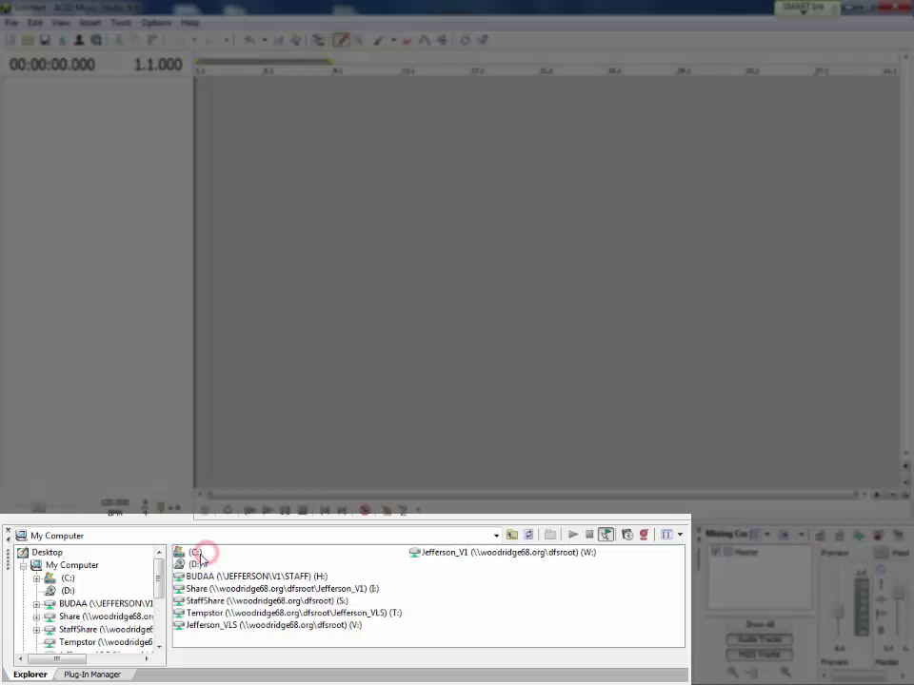
{"action": "double_click", "coordinate": [195, 553]}
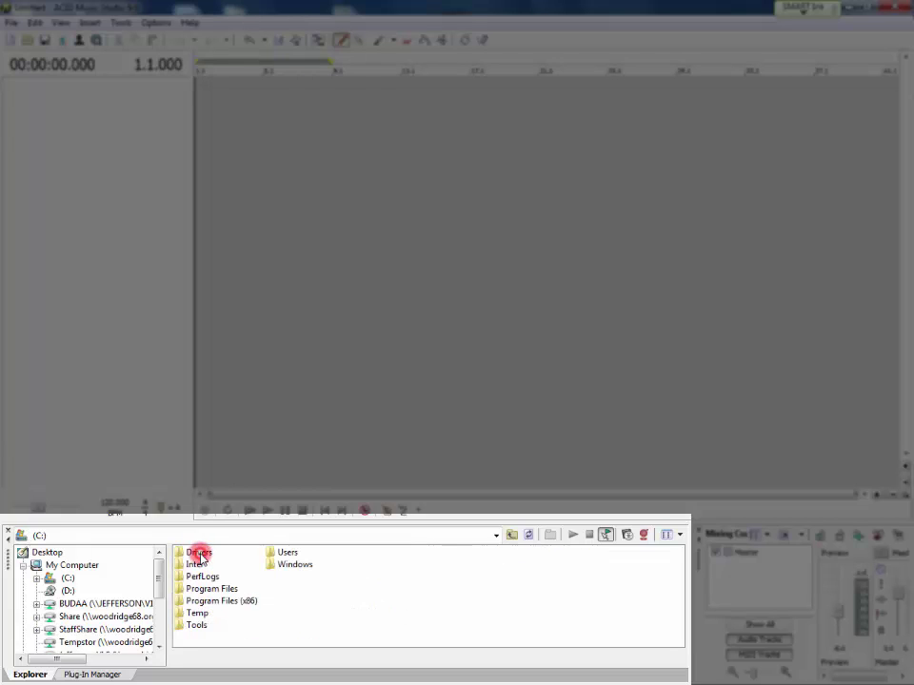
{"action": "double_click", "coordinate": [222, 601]}
{"action": "left_click_drag", "start_coordinate": [224, 640], "coordinate": [387, 637]}
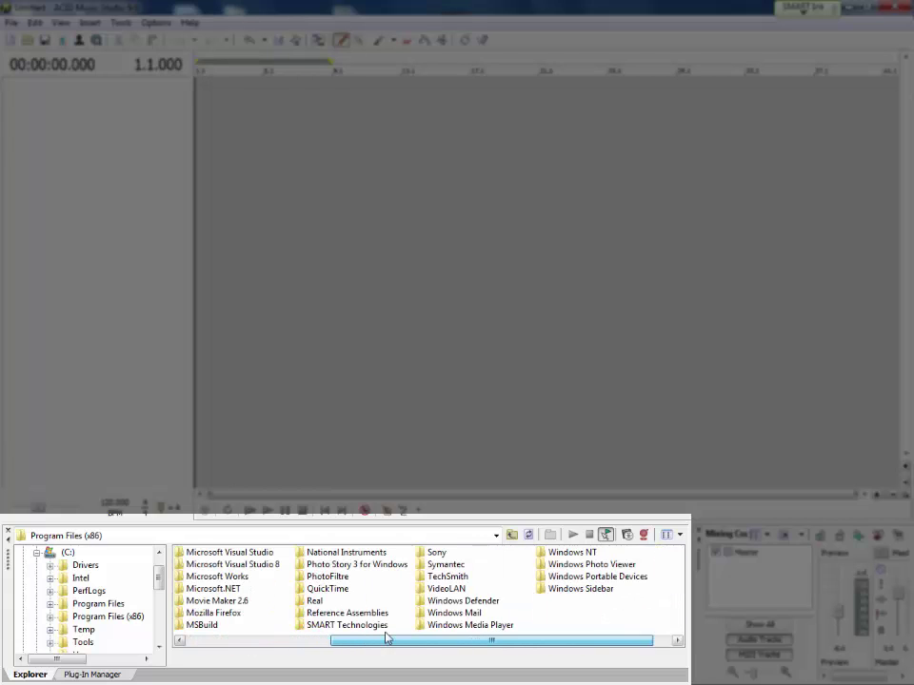
{"action": "double_click", "coordinate": [440, 553]}
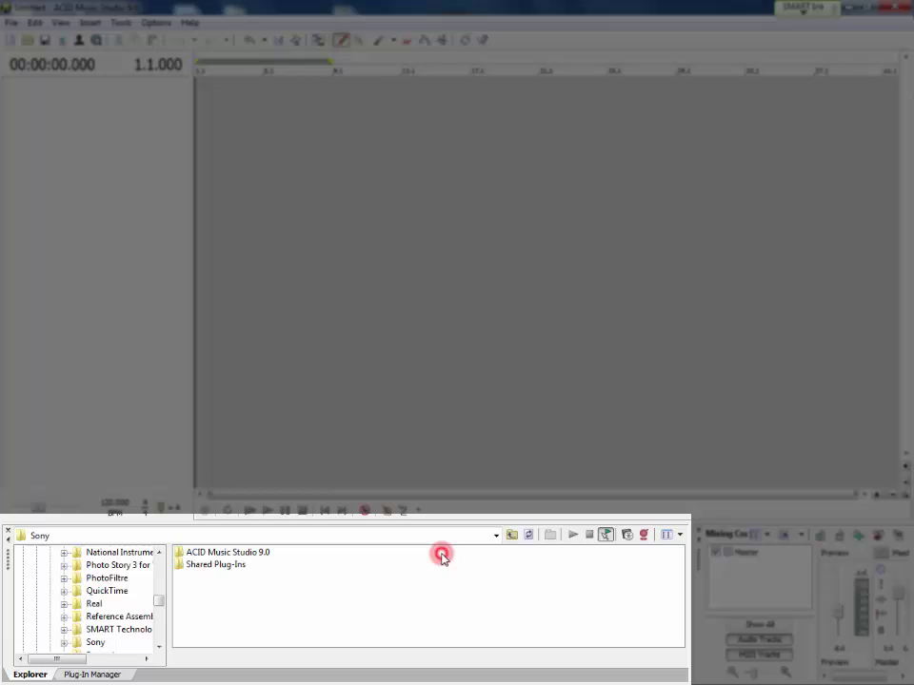
{"action": "double_click", "coordinate": [264, 555]}
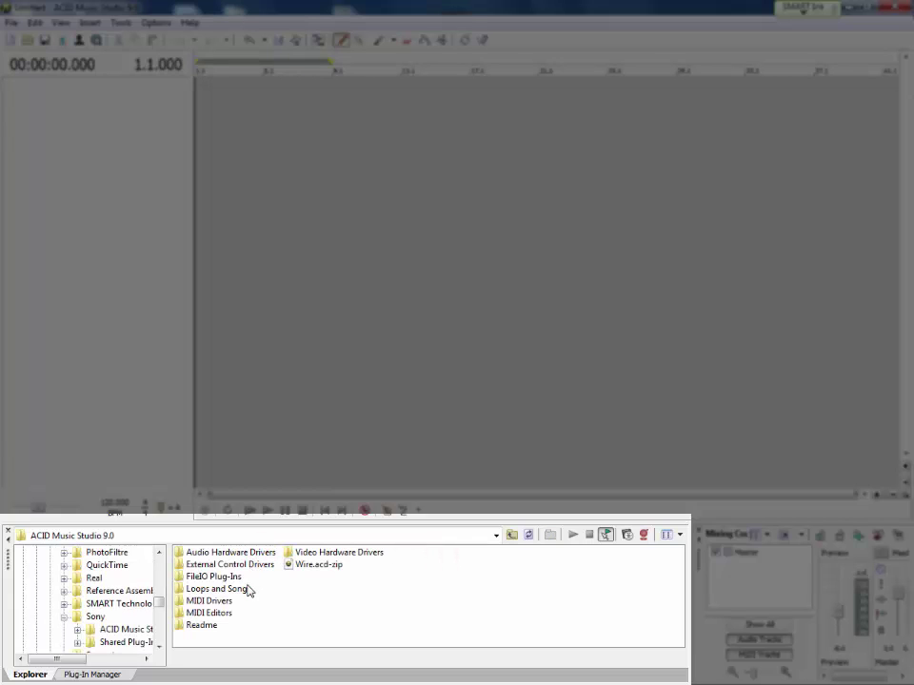
{"action": "double_click", "coordinate": [247, 591]}
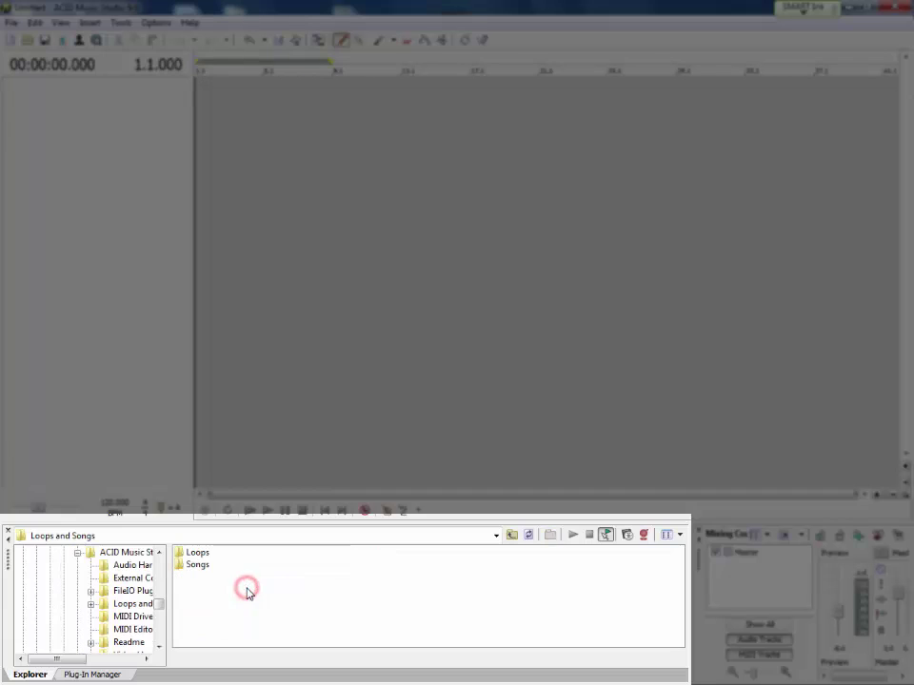
{"action": "double_click", "coordinate": [207, 556]}
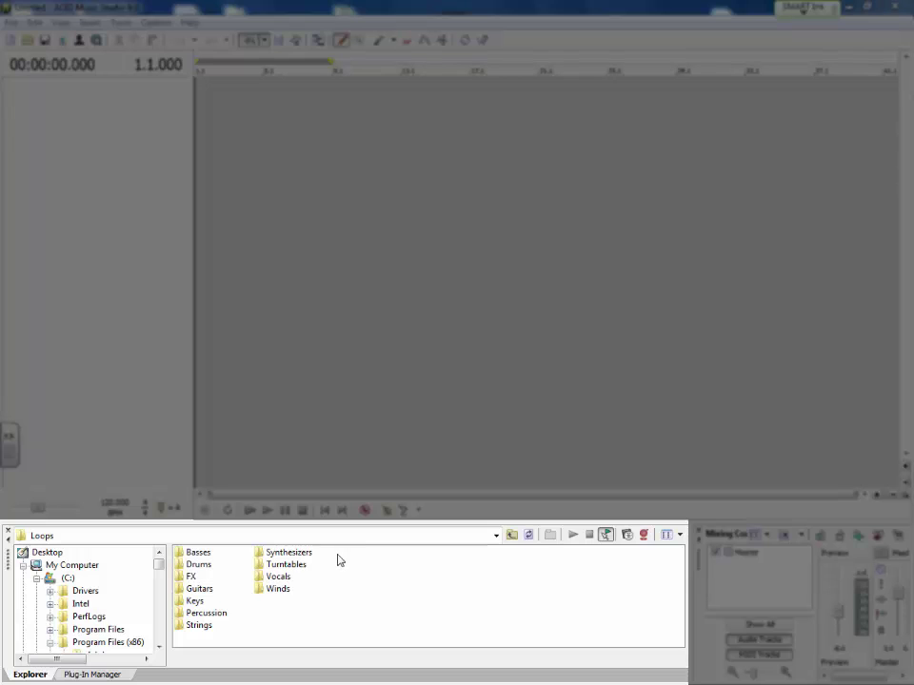
Browse into Guitars > Acoustic Guitar to list loops from Acoustic Guitar 01.wav onward
{"action": "left_click", "coordinate": [197, 589]}
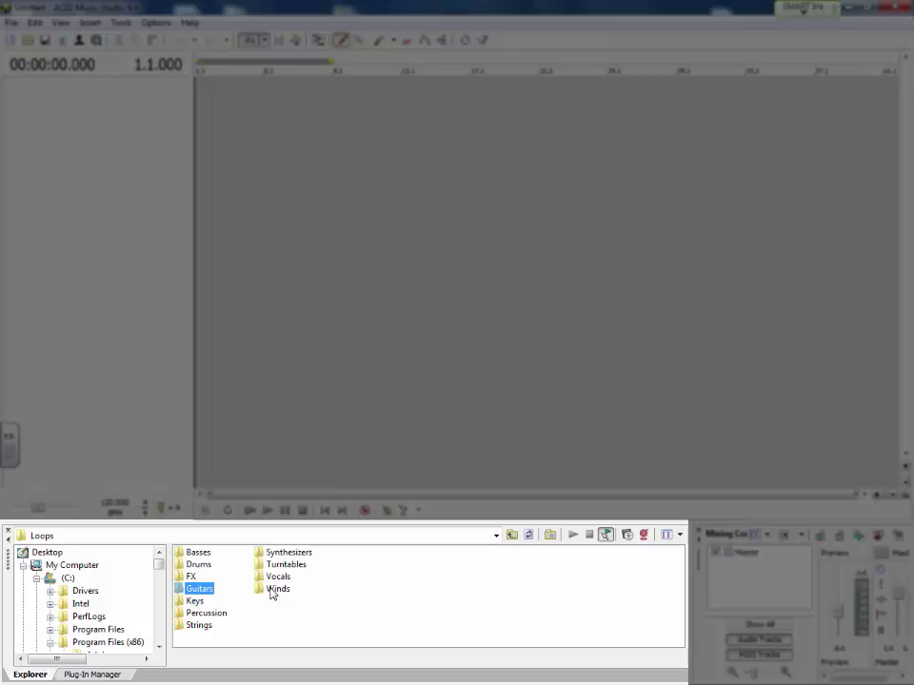
{"action": "double_click", "coordinate": [181, 588]}
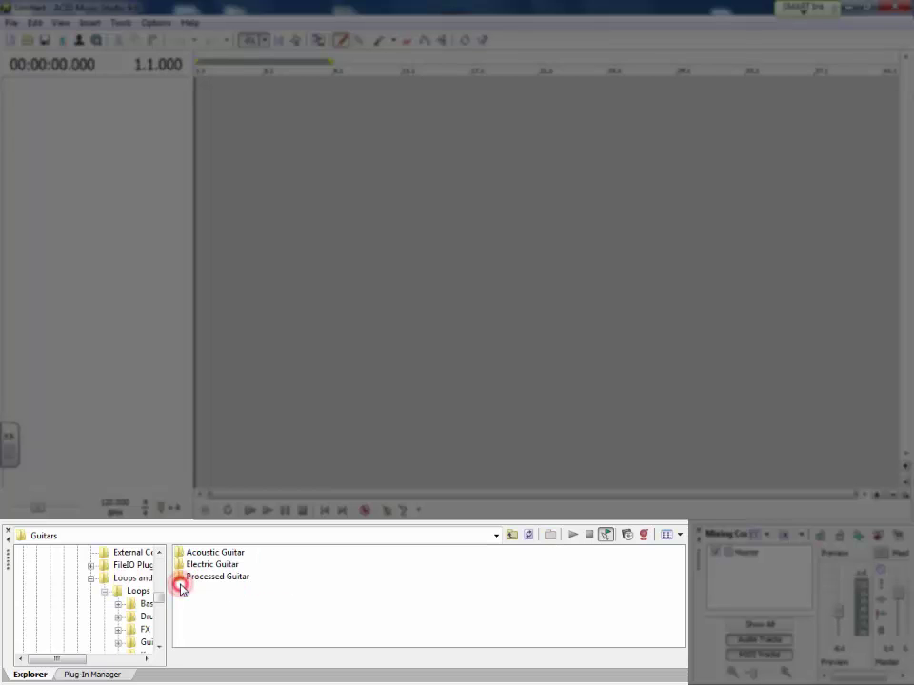
{"action": "double_click", "coordinate": [242, 554]}
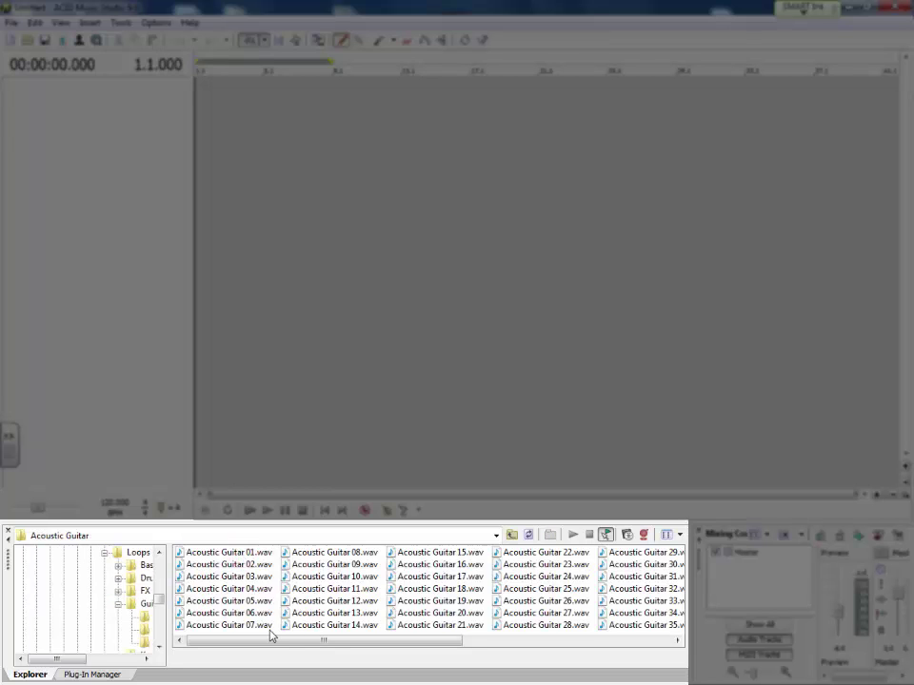
{"action": "left_click_drag", "start_coordinate": [256, 647], "coordinate": [281, 636]}
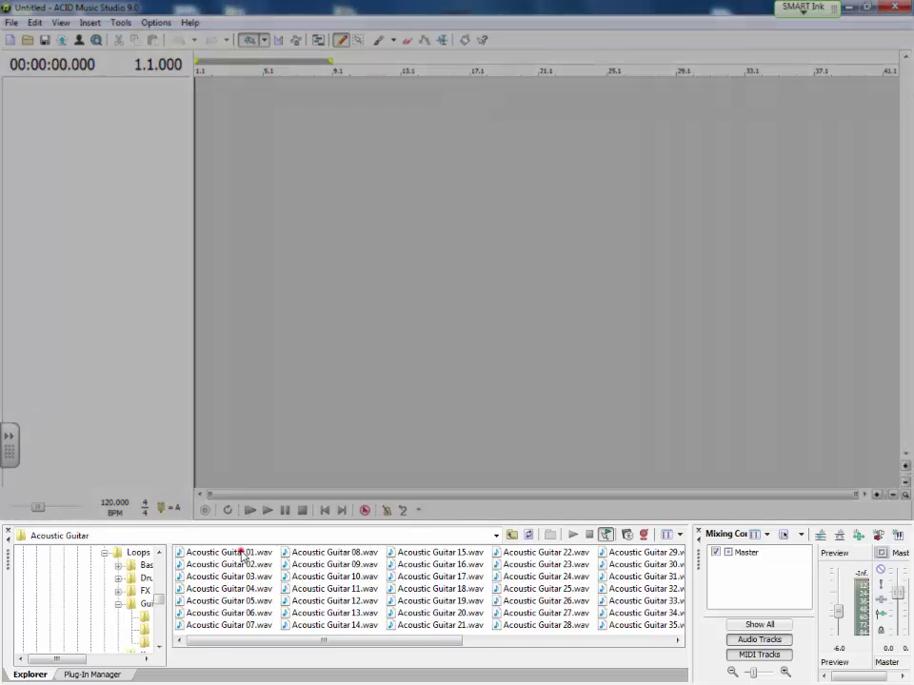
Preview the Acoustic Guitar 01.wav loop twice, stopping each preview
{"action": "left_click", "coordinate": [242, 554]}
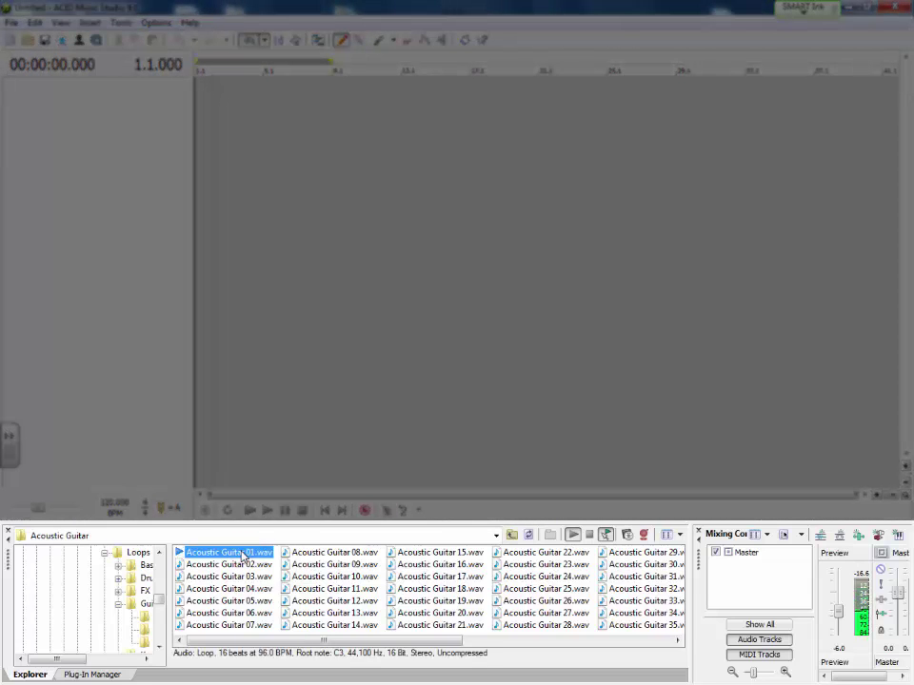
{"action": "left_click", "coordinate": [589, 537]}
{"action": "left_click", "coordinate": [575, 535]}
{"action": "left_click", "coordinate": [589, 537]}
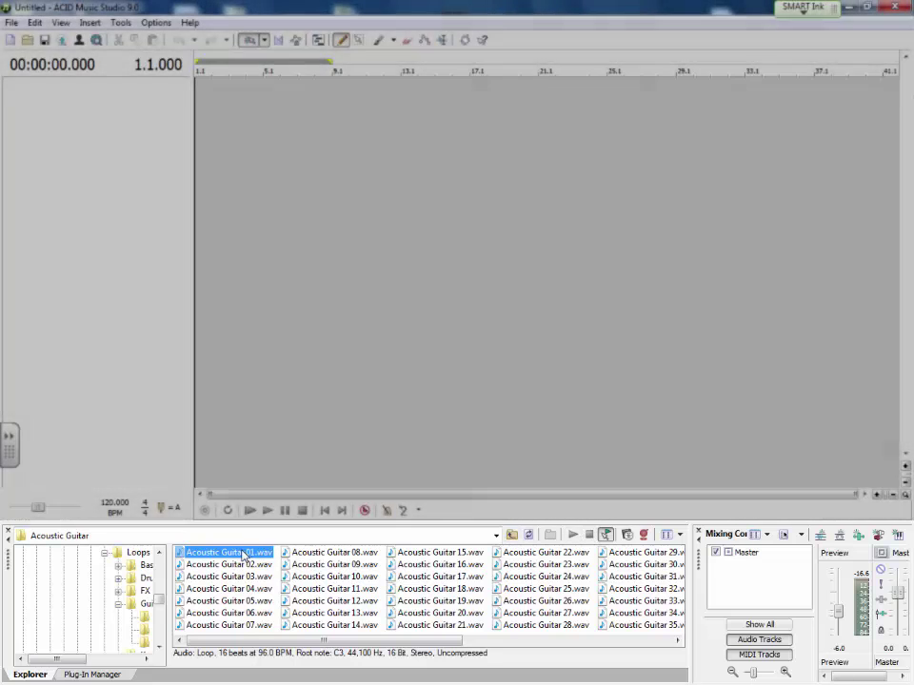
Add Acoustic Guitar 01 as a new track and close its header menu unchanged
{"action": "double_click", "coordinate": [236, 551]}
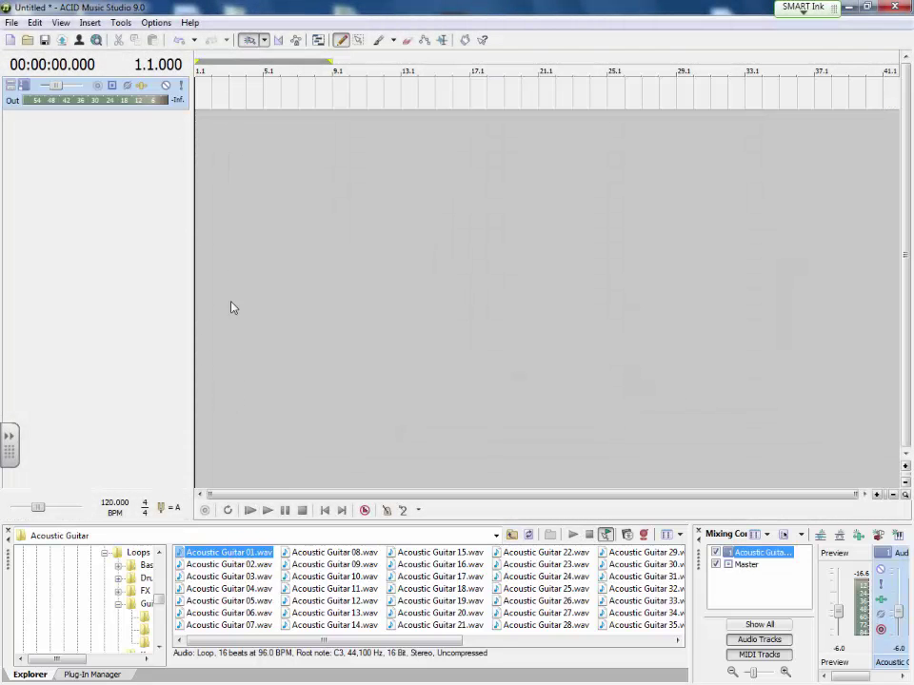
{"action": "right_click", "coordinate": [28, 86]}
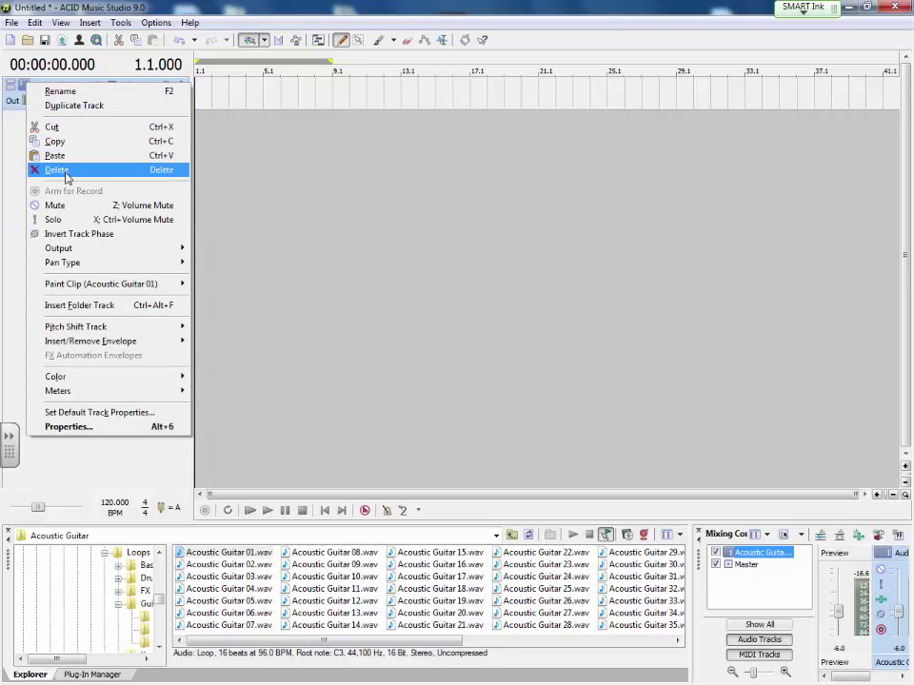
{"action": "left_click", "coordinate": [15, 197]}
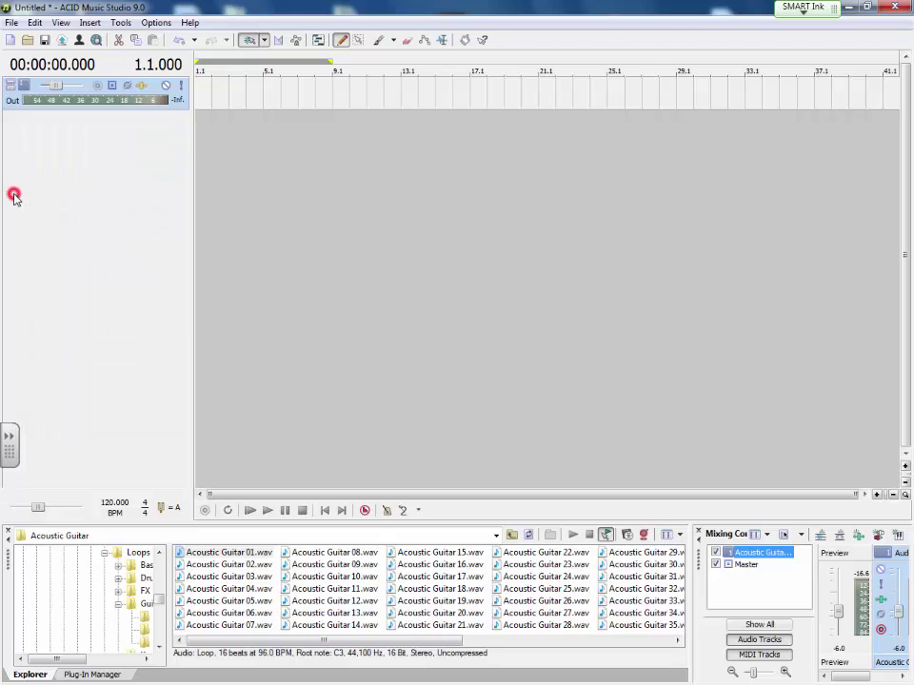
Go back up to Loops and open Percussion > Acoustic Percussion Loops
{"action": "left_click", "coordinate": [512, 536]}
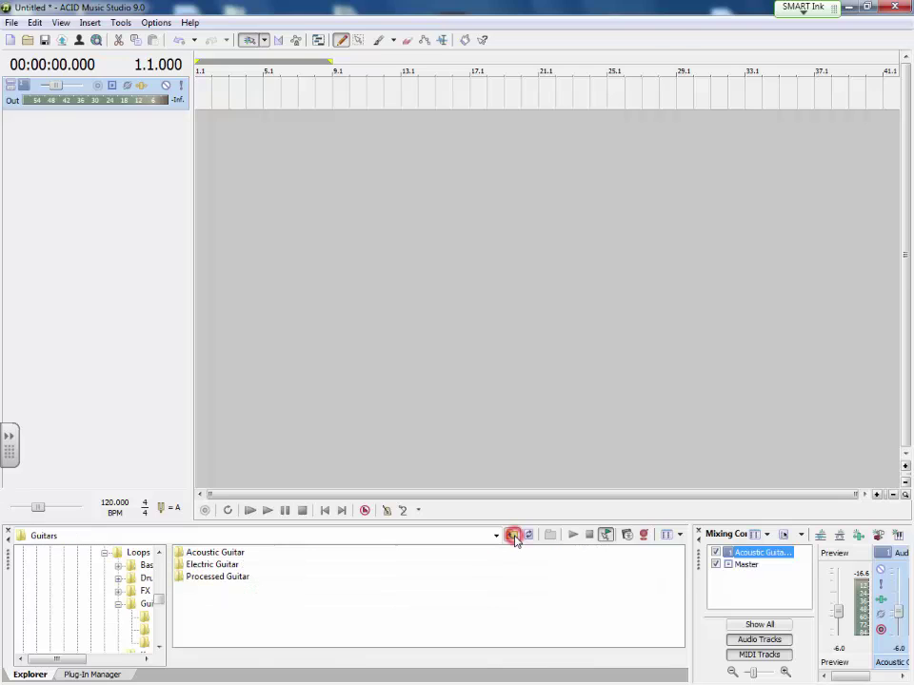
{"action": "left_click", "coordinate": [512, 535]}
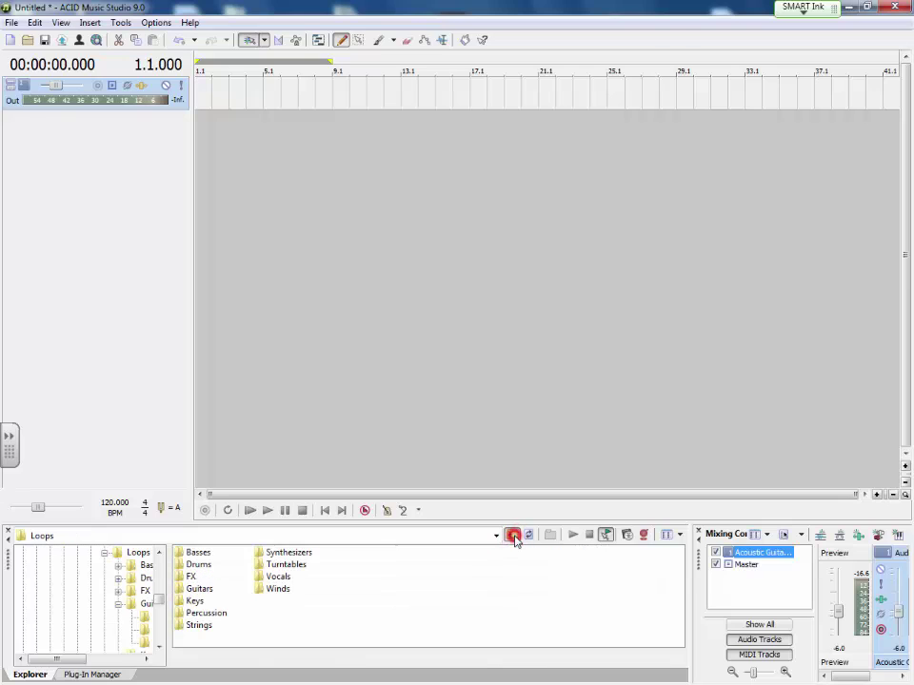
{"action": "double_click", "coordinate": [206, 613]}
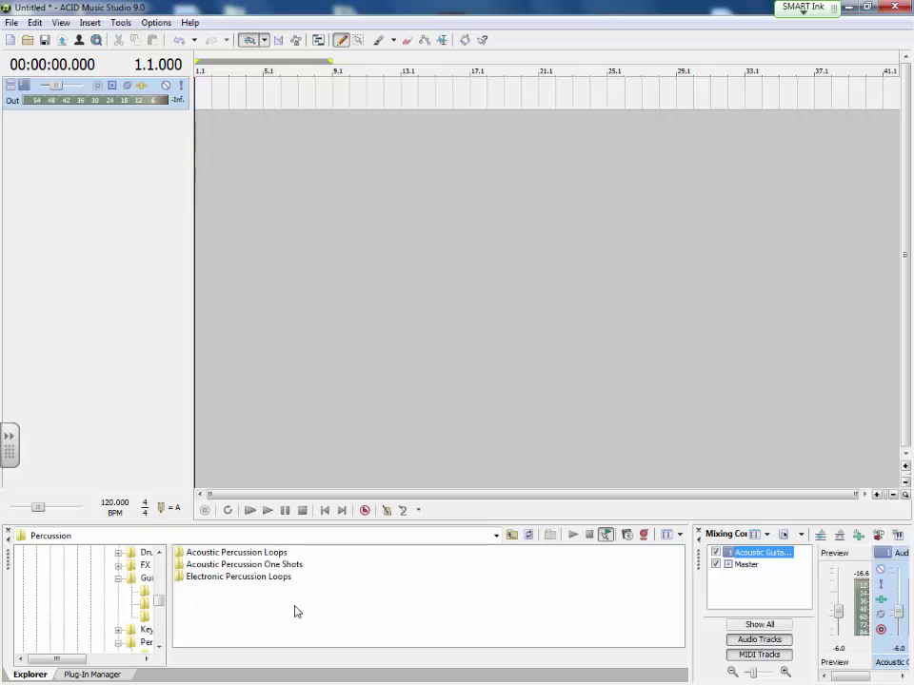
{"action": "double_click", "coordinate": [276, 553]}
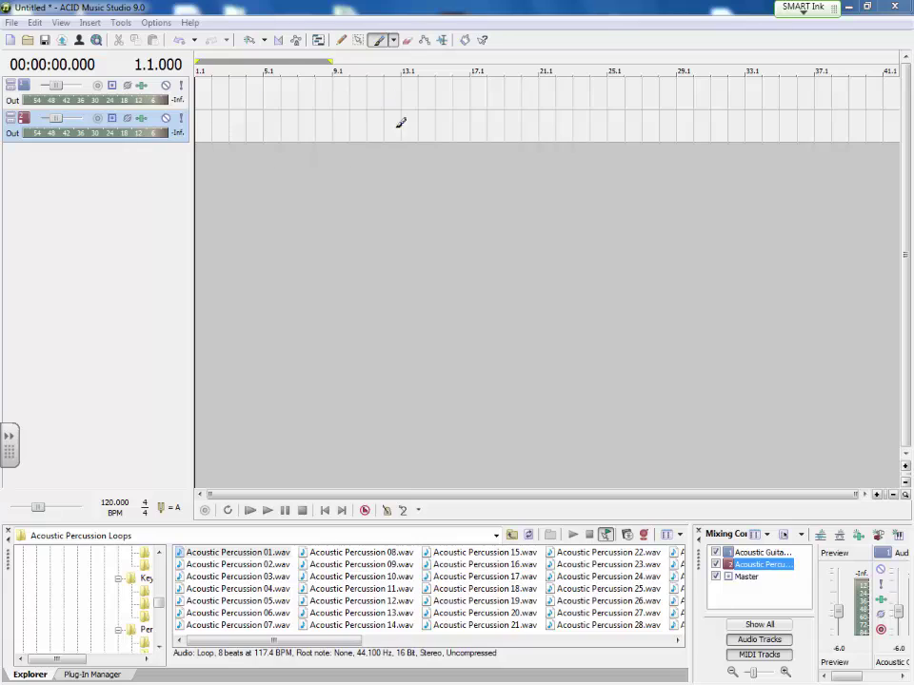
Paint the percussion loop along track 2 from bar 1 and turn on snapping
{"action": "left_click", "coordinate": [382, 42]}
{"action": "left_click_drag", "start_coordinate": [199, 124], "coordinate": [453, 123]}
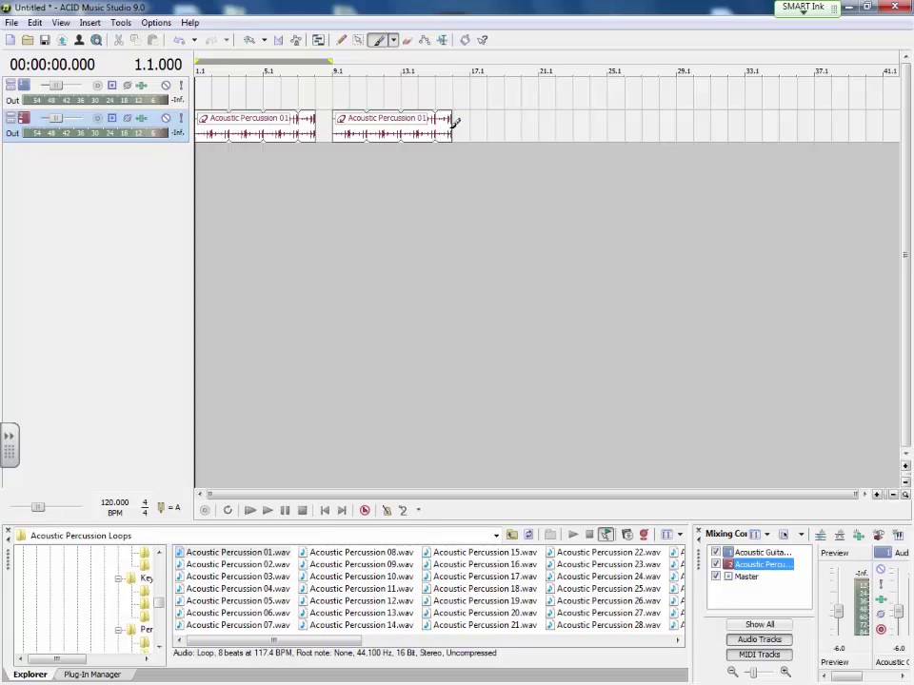
{"action": "left_click", "coordinate": [249, 40]}
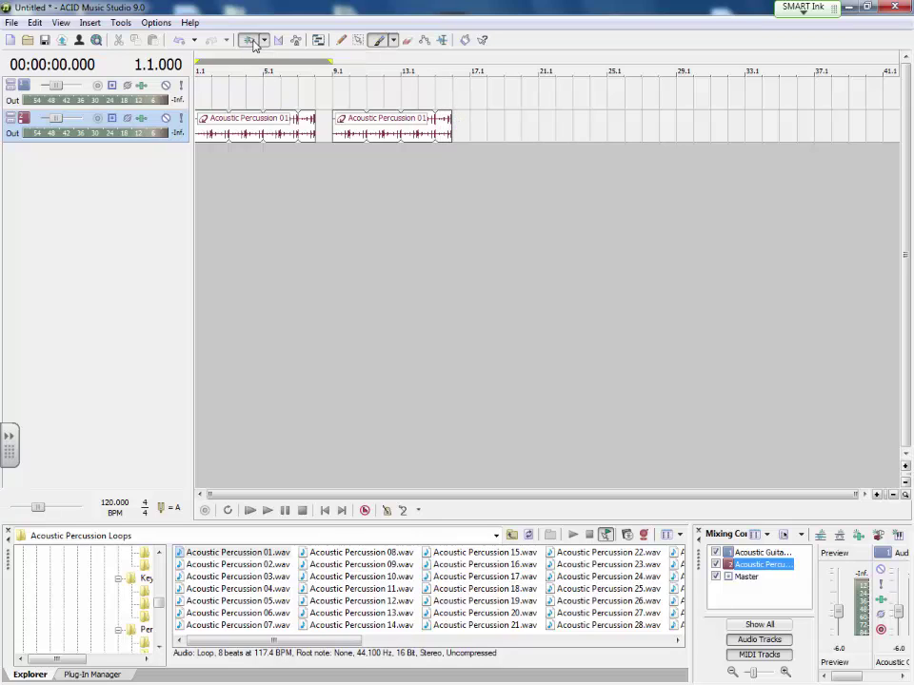
Paint guitar events on track 1 at bars 1, 3, 5, 7, 9, 11, 13, 15, then play the project
{"action": "left_click", "coordinate": [202, 91]}
{"action": "left_click", "coordinate": [237, 91]}
{"action": "left_click", "coordinate": [271, 90]}
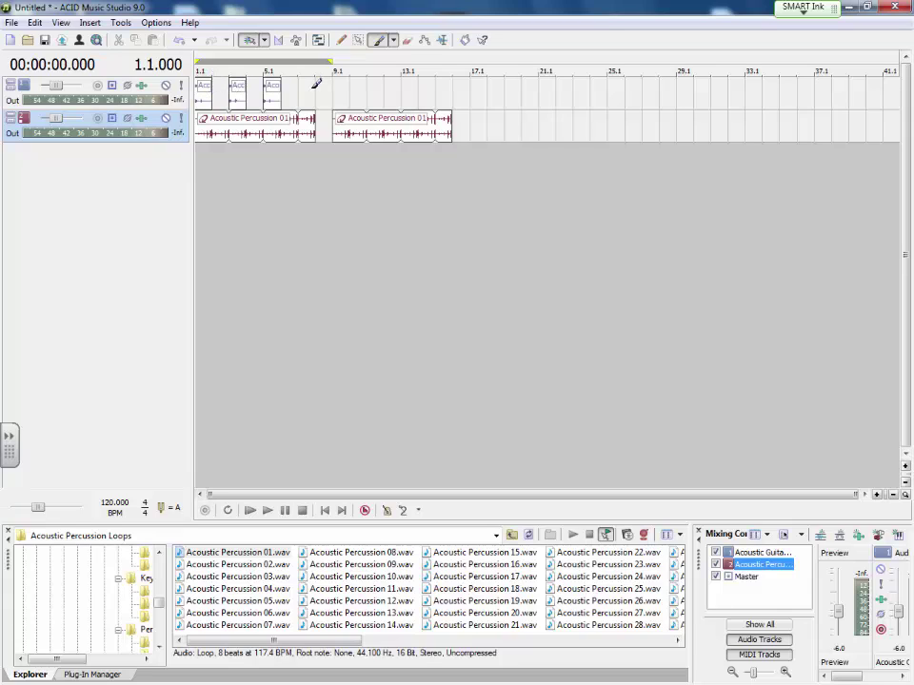
{"action": "left_click", "coordinate": [306, 91]}
{"action": "left_click", "coordinate": [341, 90]}
{"action": "left_click", "coordinate": [375, 91]}
{"action": "left_click", "coordinate": [409, 90]}
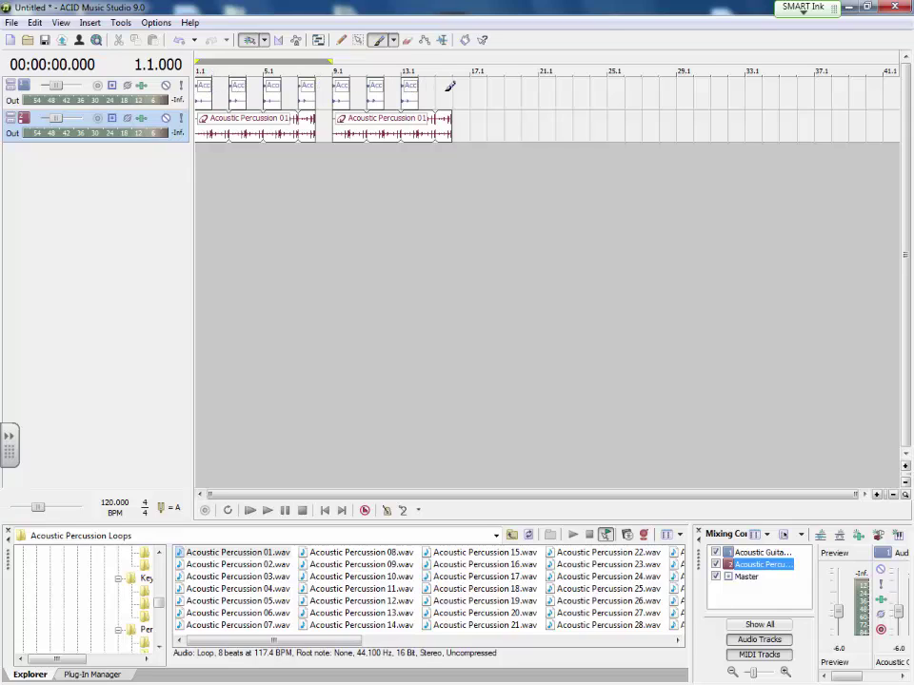
{"action": "left_click", "coordinate": [445, 90]}
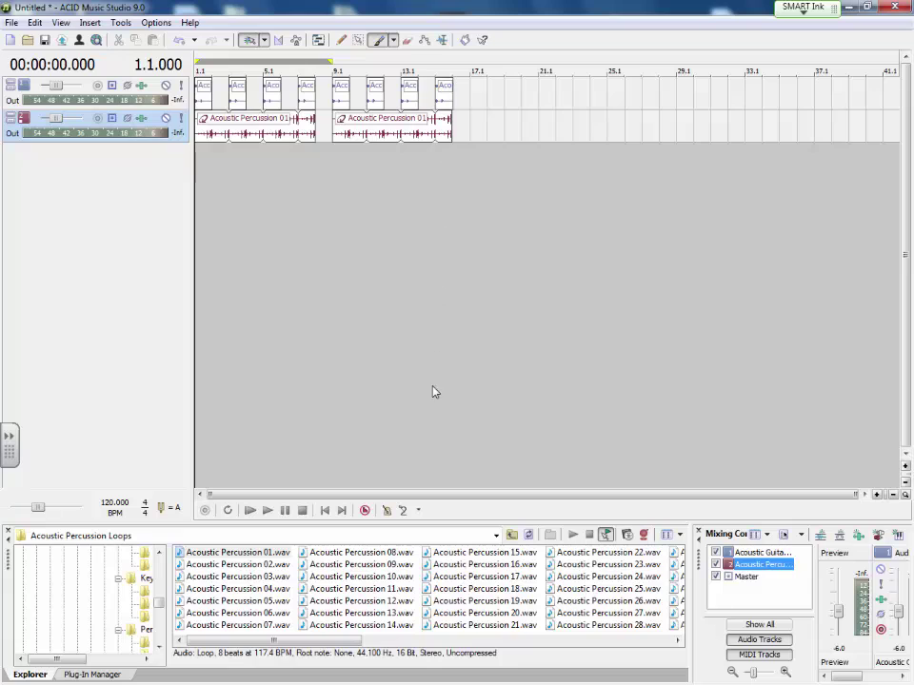
{"action": "left_click", "coordinate": [267, 511]}
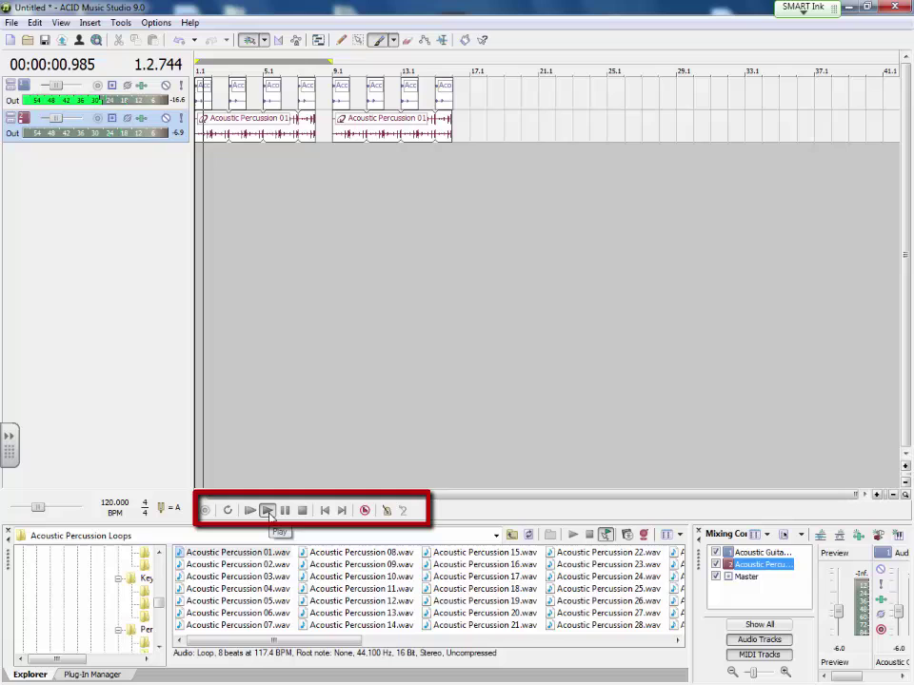